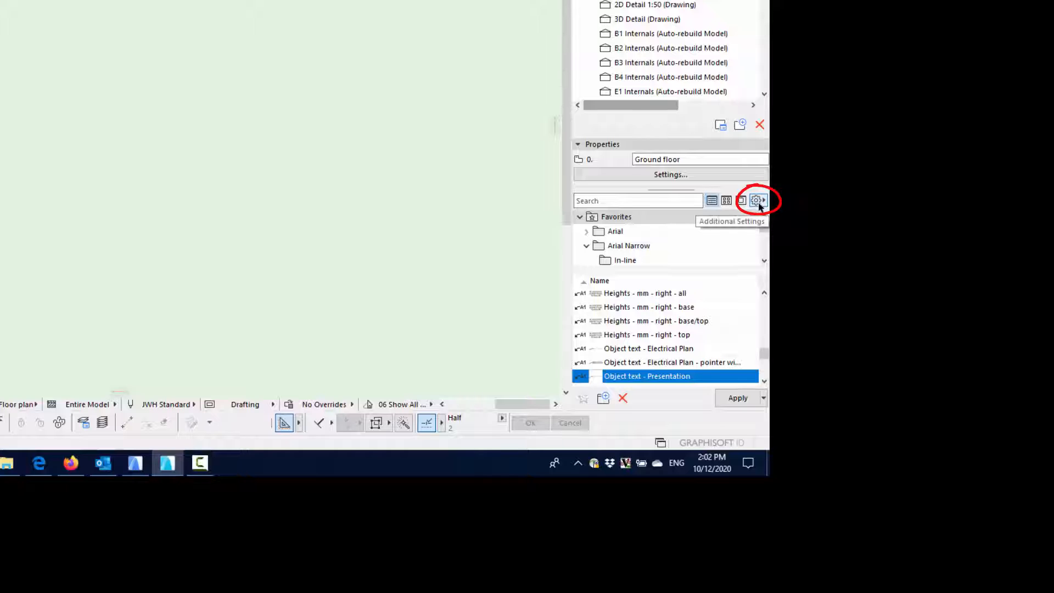
Start importing favorites from a file, using the ARCHICAD Project or PRF source option.
{"action": "left_click", "coordinate": [757, 201]}
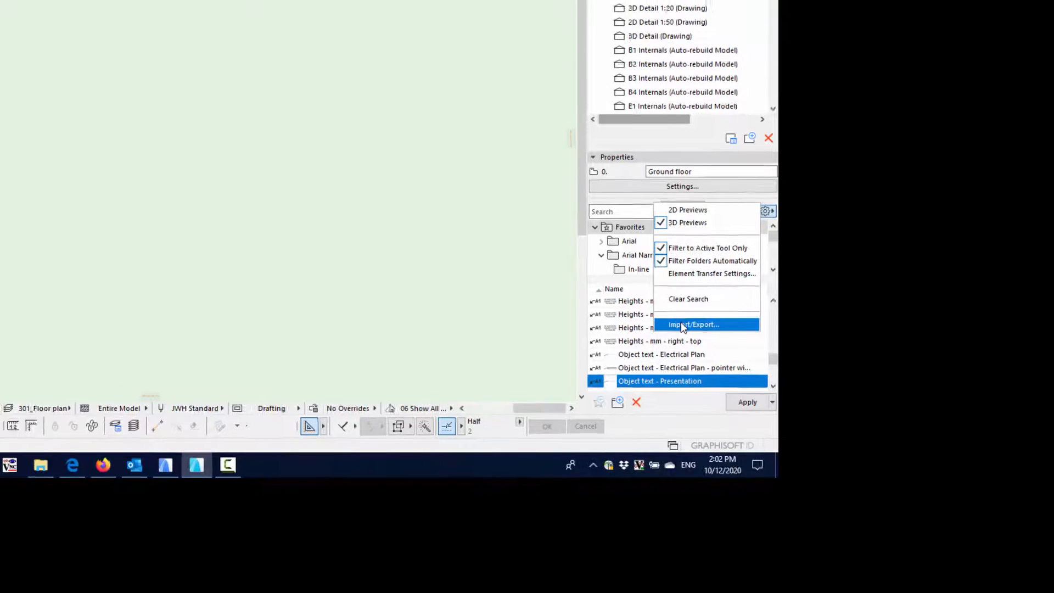
{"action": "left_click", "coordinate": [684, 326]}
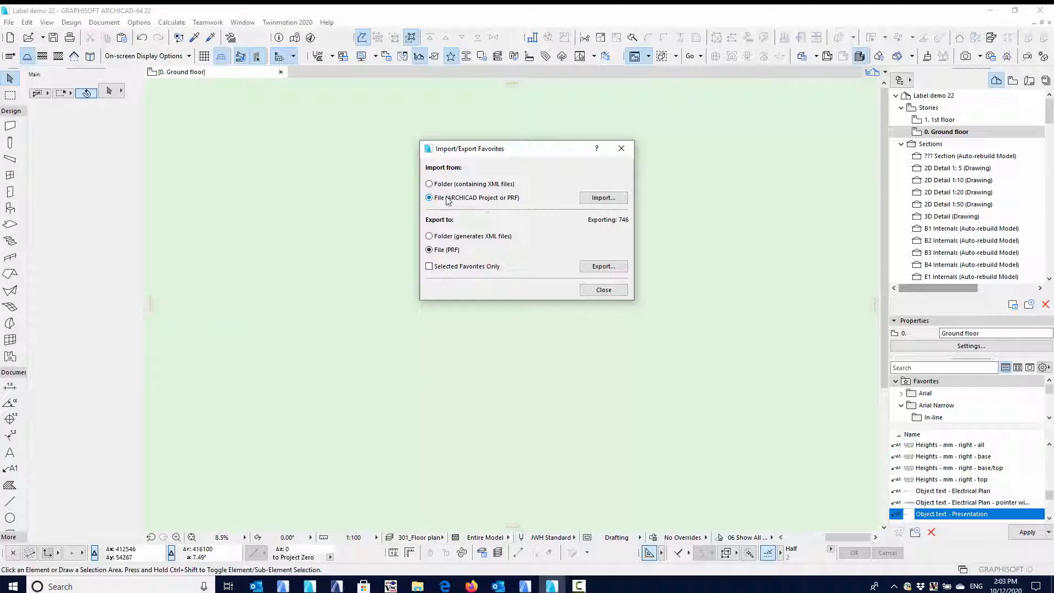
{"action": "left_click", "coordinate": [603, 199]}
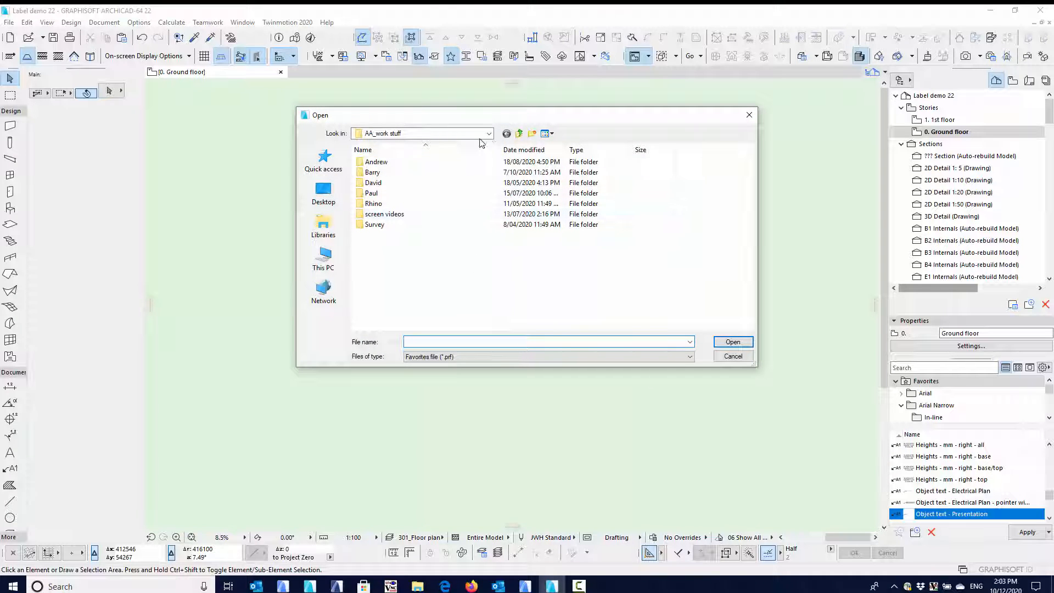
Browse the C: drive to Archicad Library, JWH Library VER22, ZZ_JWH, Favourites to look over the available favorites files.
{"action": "left_click", "coordinate": [489, 133]}
{"action": "left_click", "coordinate": [489, 133]}
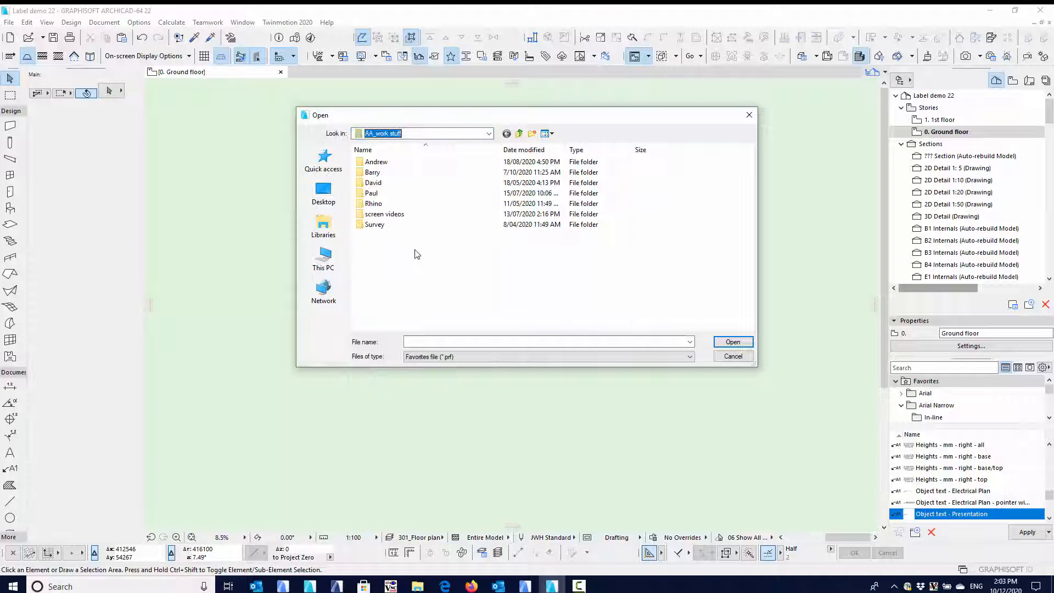
{"action": "left_click", "coordinate": [489, 134]}
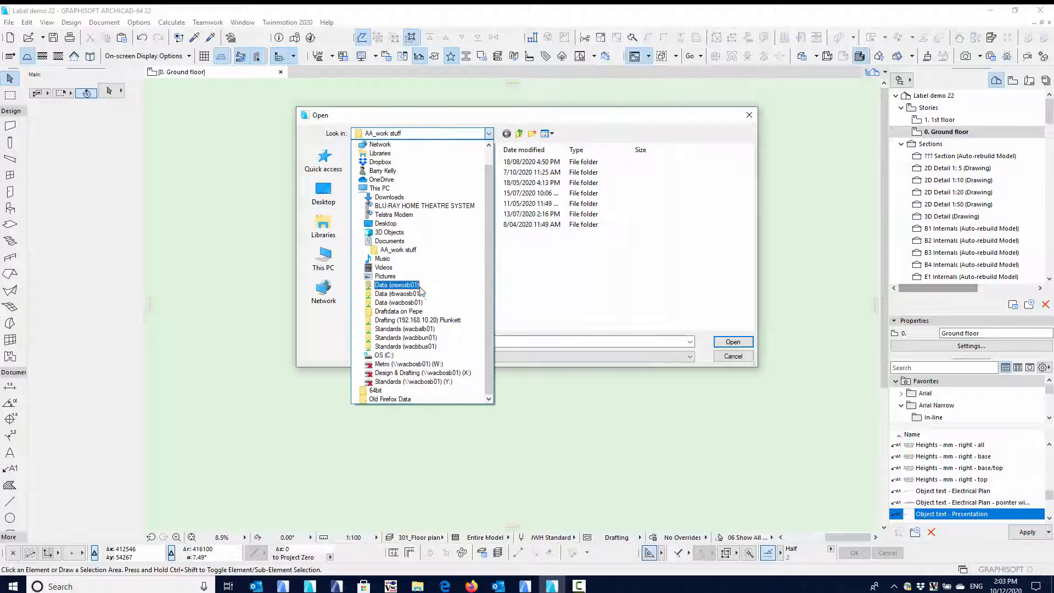
{"action": "left_click", "coordinate": [384, 356]}
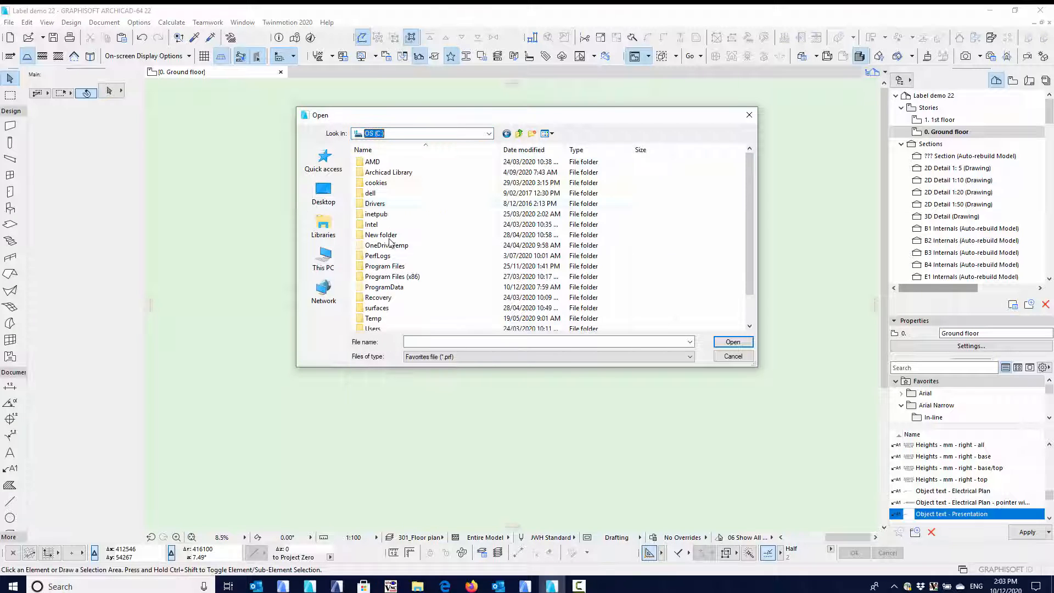
{"action": "double_click", "coordinate": [400, 174]}
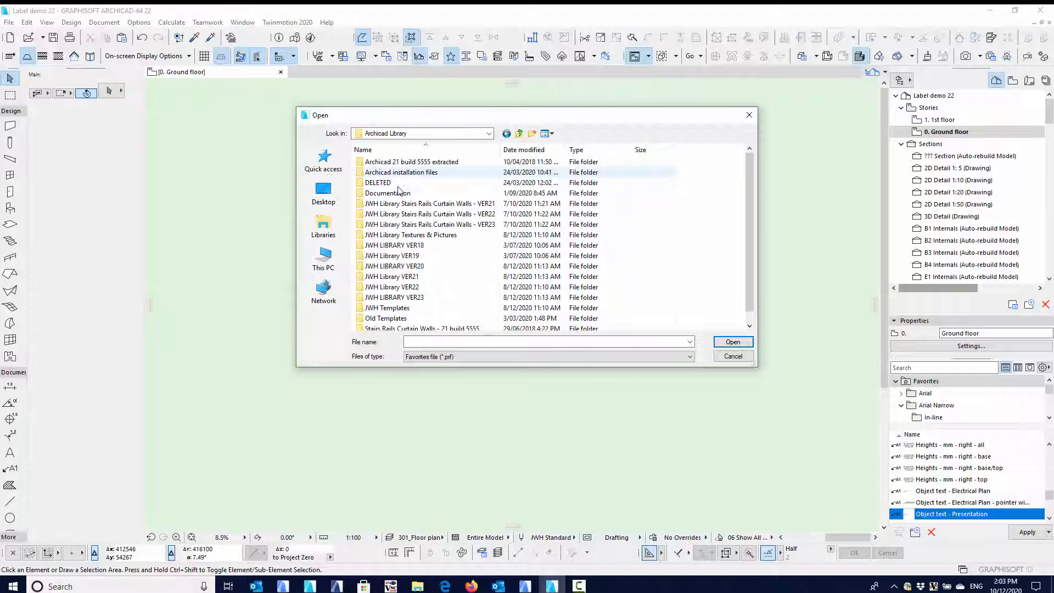
{"action": "scroll", "coordinate": [399, 192], "scroll_direction": "down", "scroll_amount": 1}
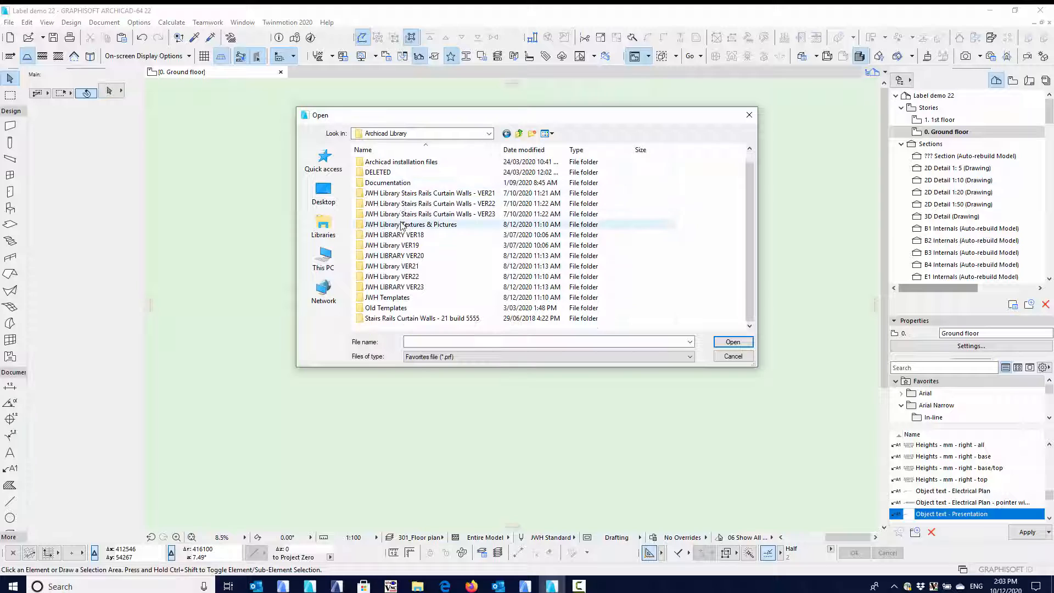
{"action": "double_click", "coordinate": [402, 277]}
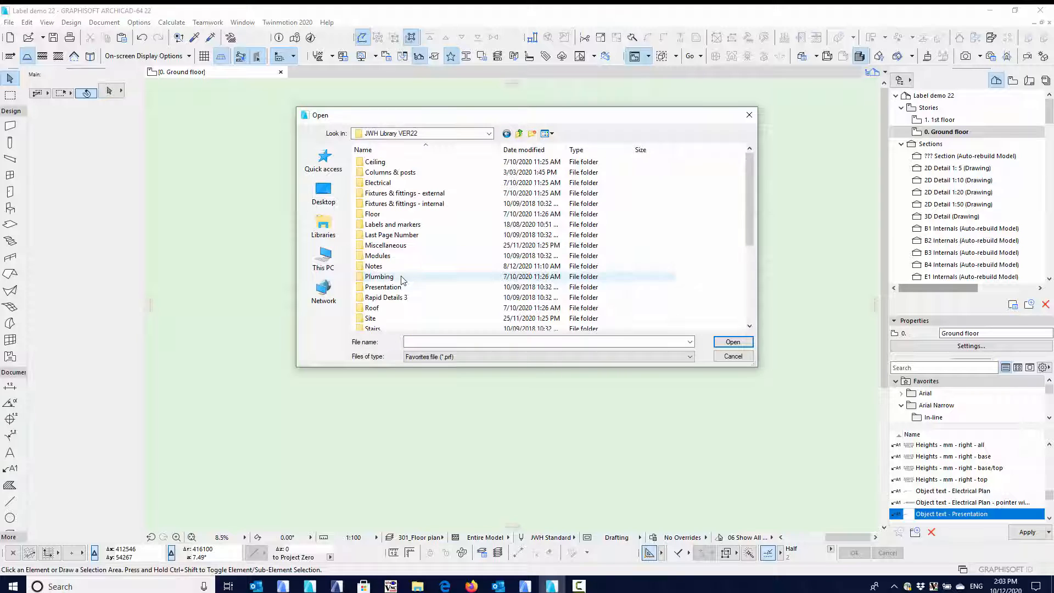
{"action": "scroll", "coordinate": [393, 263], "scroll_direction": "down", "scroll_amount": 5}
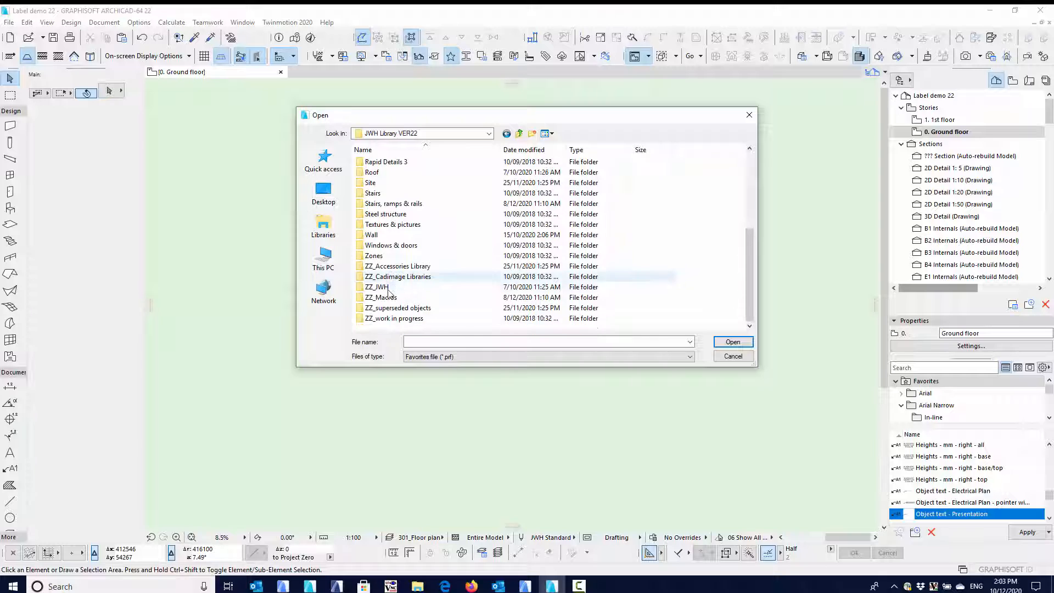
{"action": "double_click", "coordinate": [378, 291]}
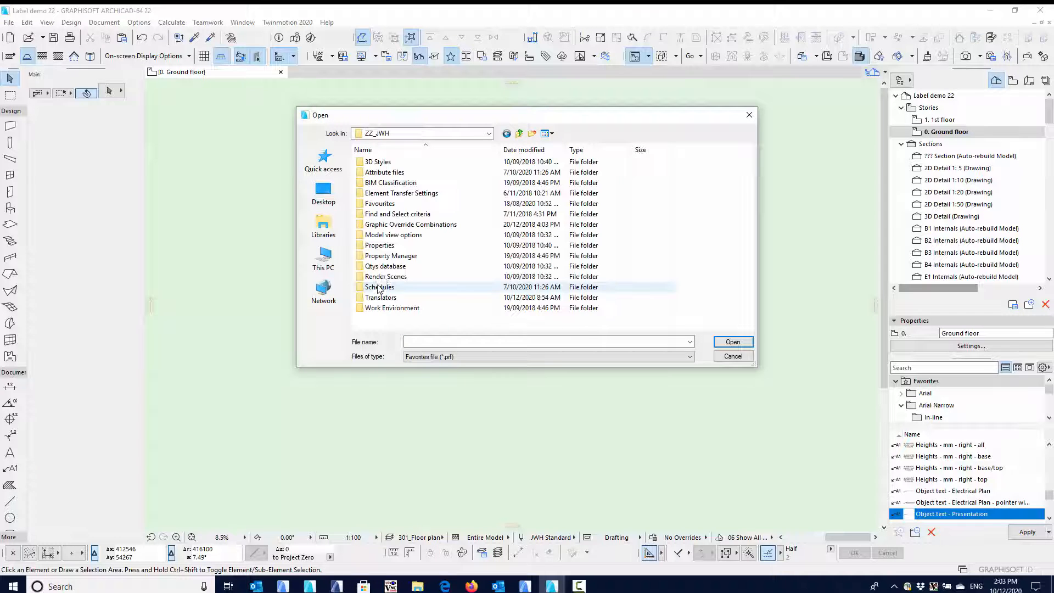
{"action": "double_click", "coordinate": [380, 204]}
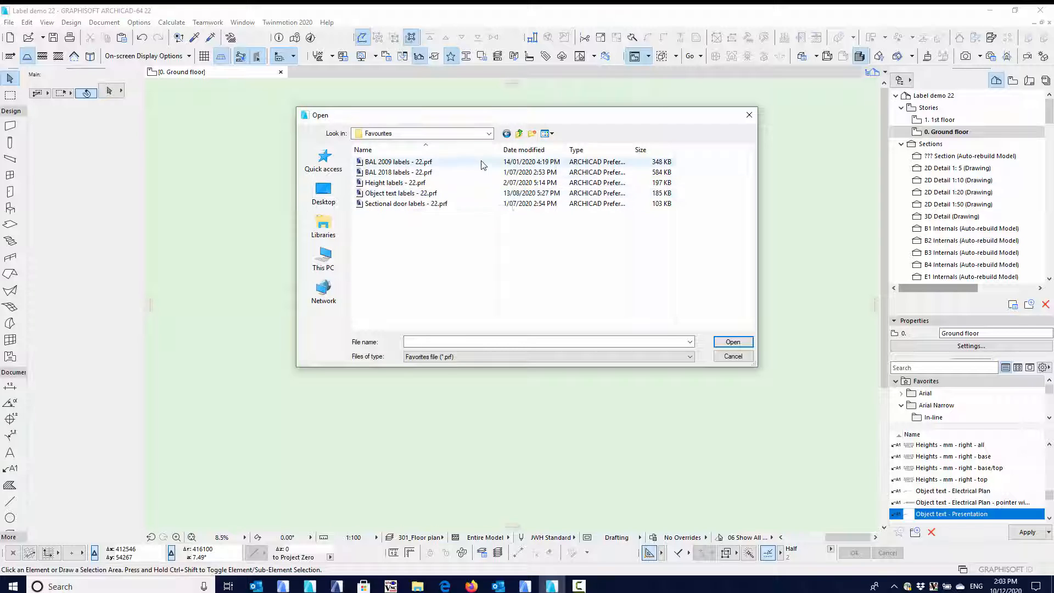
Go back to the Archicad Library folder and open its JWH Templates subfolder VER22 templates.
{"action": "left_click", "coordinate": [490, 134]}
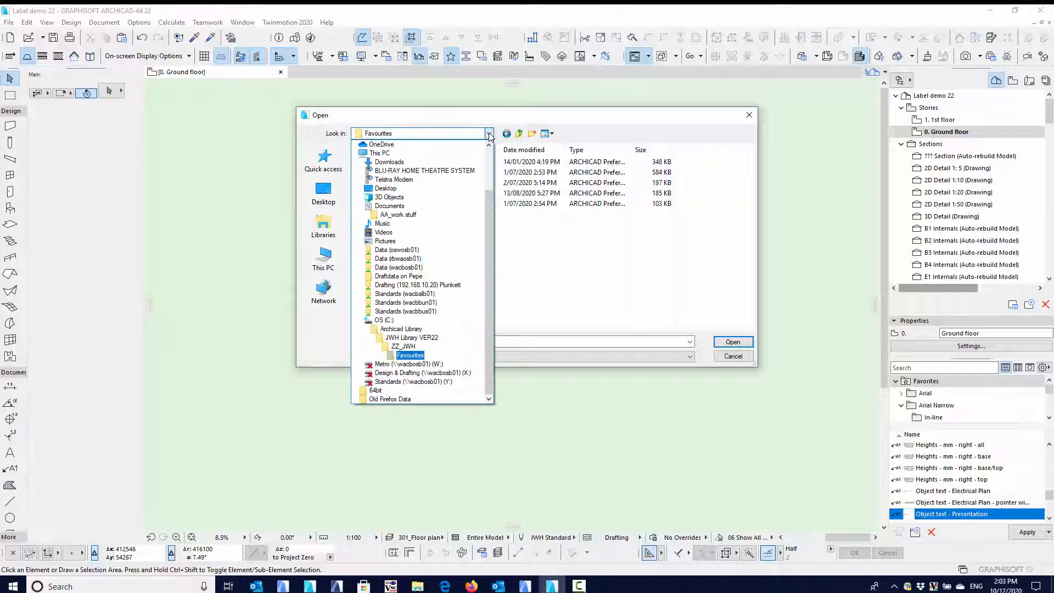
{"action": "left_click", "coordinate": [400, 329]}
{"action": "scroll", "coordinate": [400, 308], "scroll_direction": "down", "scroll_amount": 1}
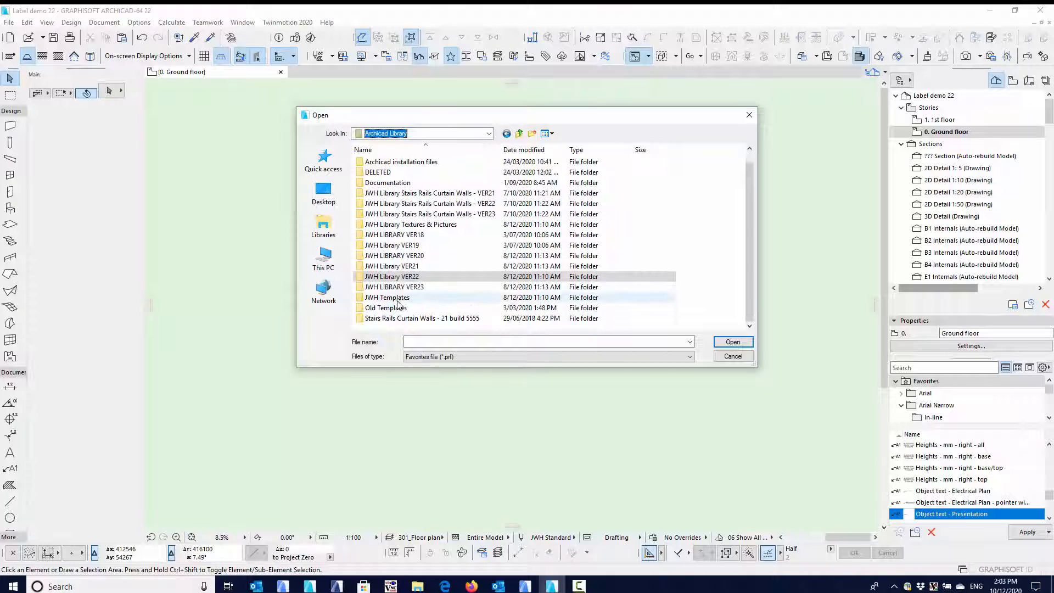
{"action": "double_click", "coordinate": [395, 298]}
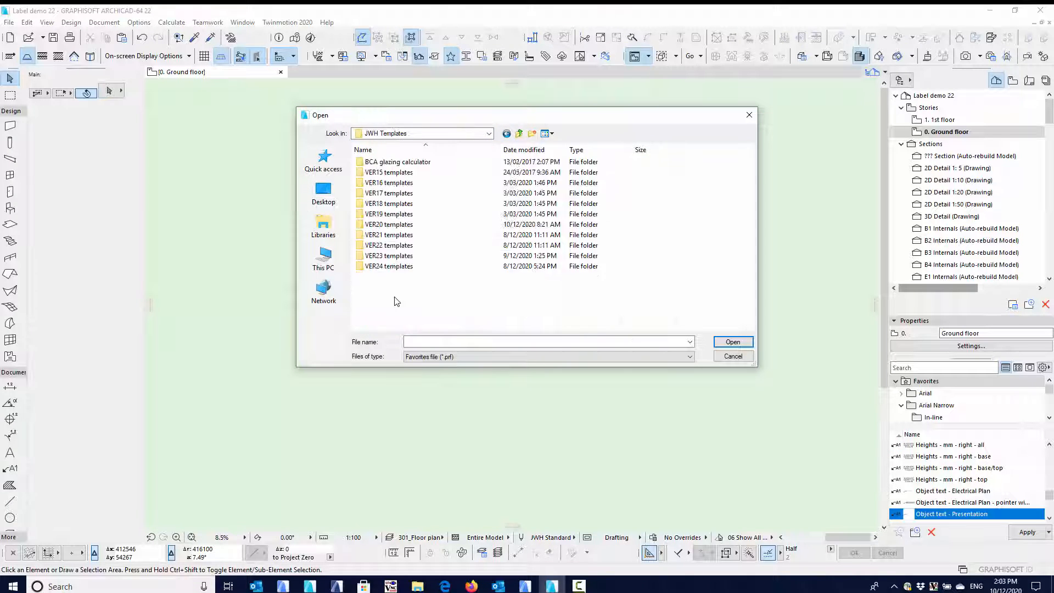
{"action": "double_click", "coordinate": [393, 245]}
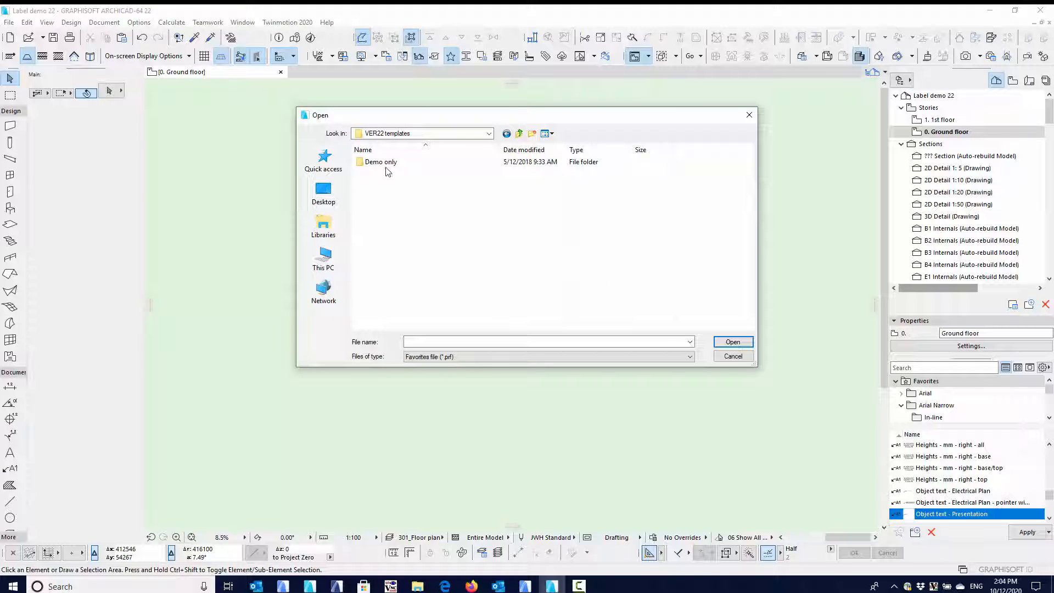
Set the file type to All ARCHICAD Projects and load the favorites from JWH standard VER22.pln.
{"action": "left_click", "coordinate": [475, 358]}
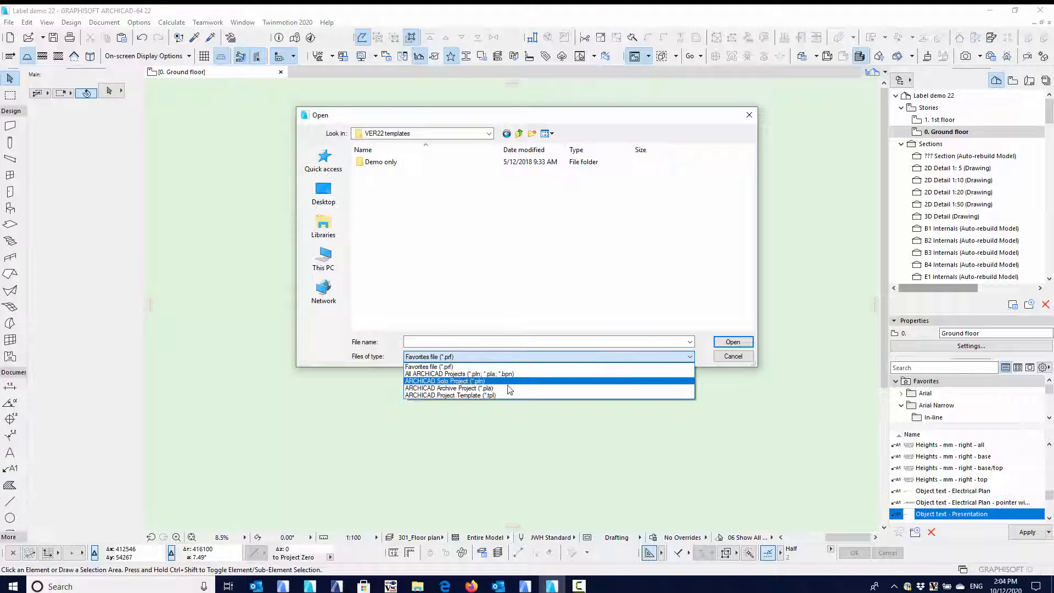
{"action": "left_click", "coordinate": [480, 374]}
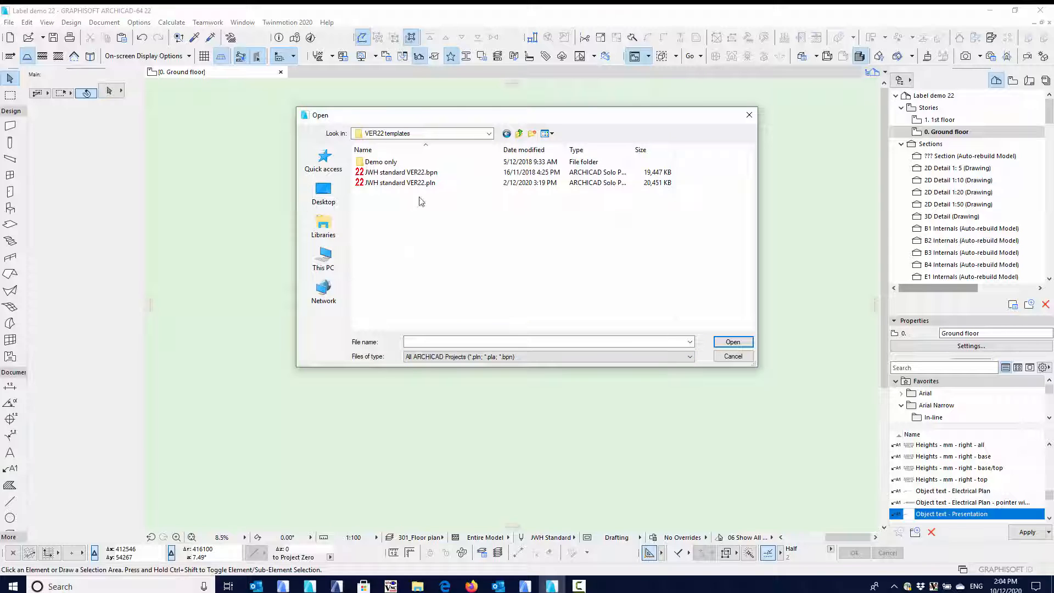
{"action": "left_click", "coordinate": [417, 185]}
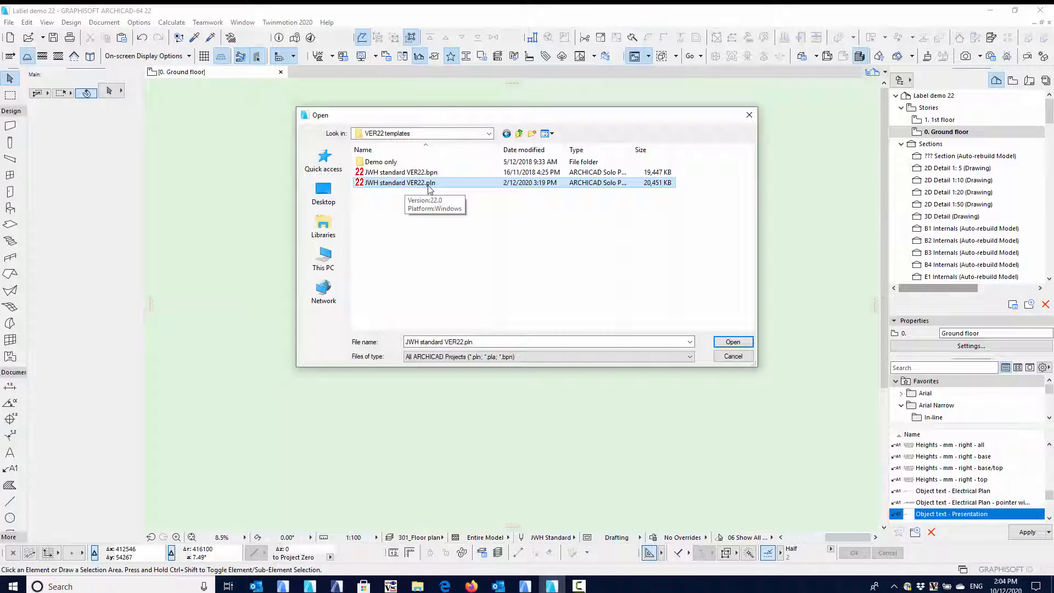
{"action": "double_click", "coordinate": [445, 185]}
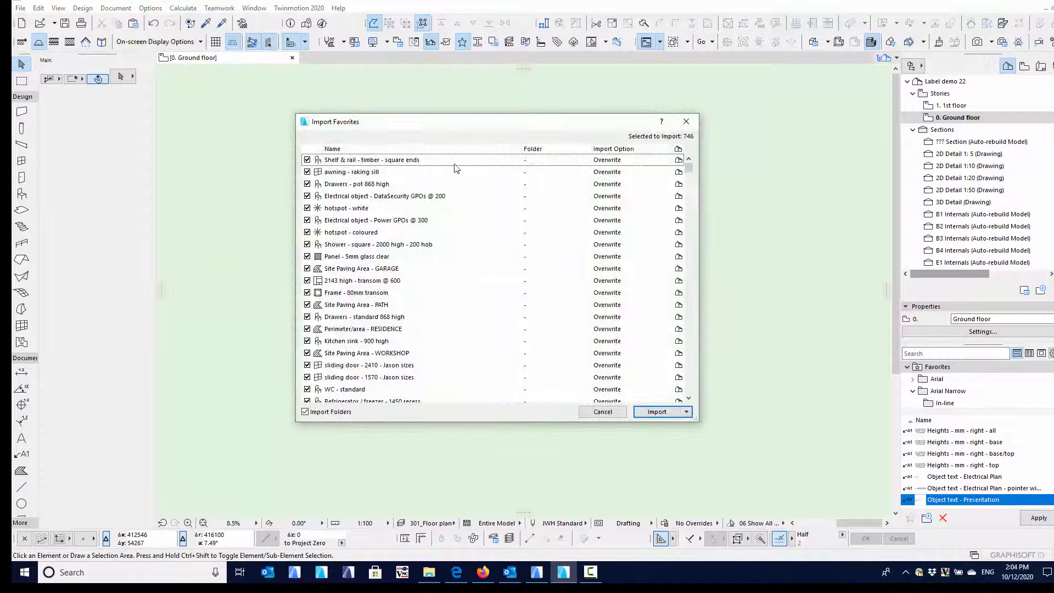
Examine the list of favorites marked for import and the Import Folders option.
{"action": "left_click_drag", "start_coordinate": [460, 122], "coordinate": [454, 108]}
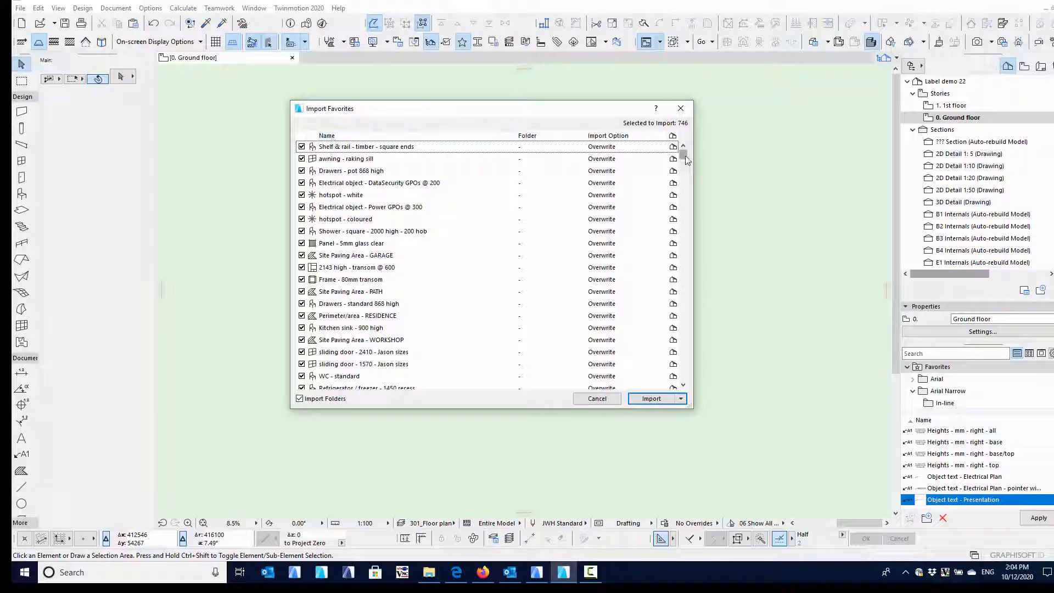
{"action": "mouse_move", "coordinate": [686, 160]}
{"action": "left_mouse_down"}
{"action": "mouse_move", "coordinate": [686, 360]}
{"action": "mouse_move", "coordinate": [685, 152]}
{"action": "left_mouse_up"}
{"action": "mouse_move", "coordinate": [323, 389]}
{"action": "left_mouse_down"}
{"action": "mouse_move", "coordinate": [335, 421]}
{"action": "mouse_move", "coordinate": [330, 386]}
{"action": "mouse_move", "coordinate": [292, 411]}
{"action": "left_mouse_up"}
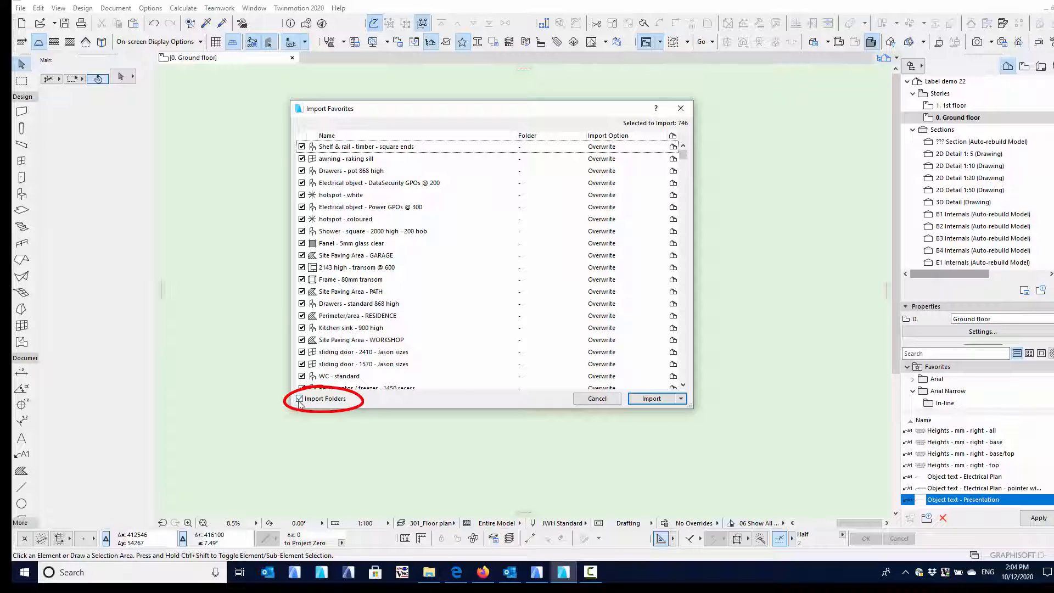
Try selecting all favorites, switching their import marks off and on, and selecting the rows from hotspot - white to Site Paving Area - PATH.
{"action": "left_click", "coordinate": [420, 267]}
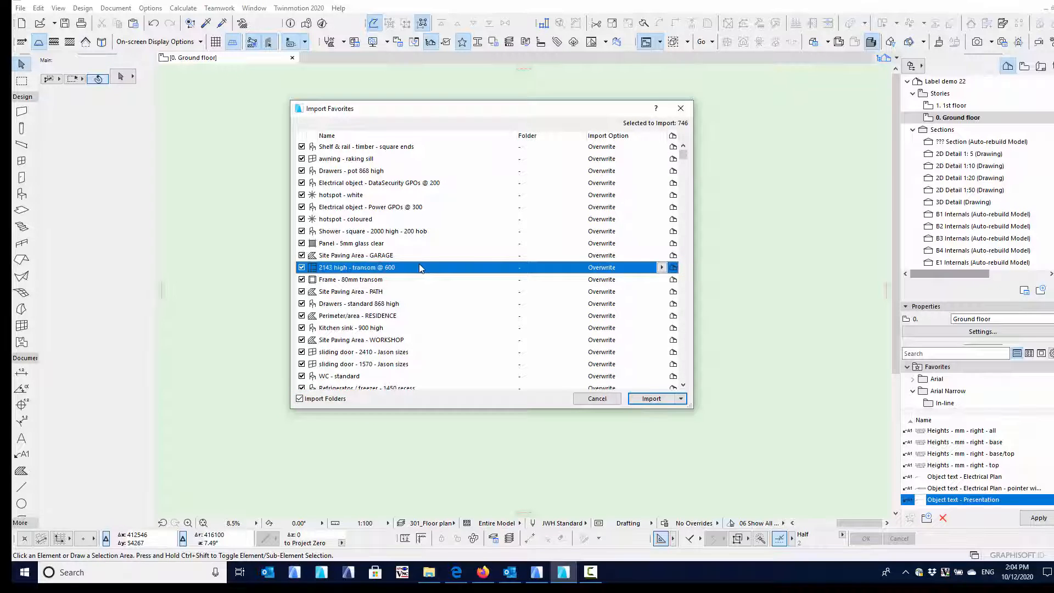
{"action": "key", "text": "ctrl+a"}
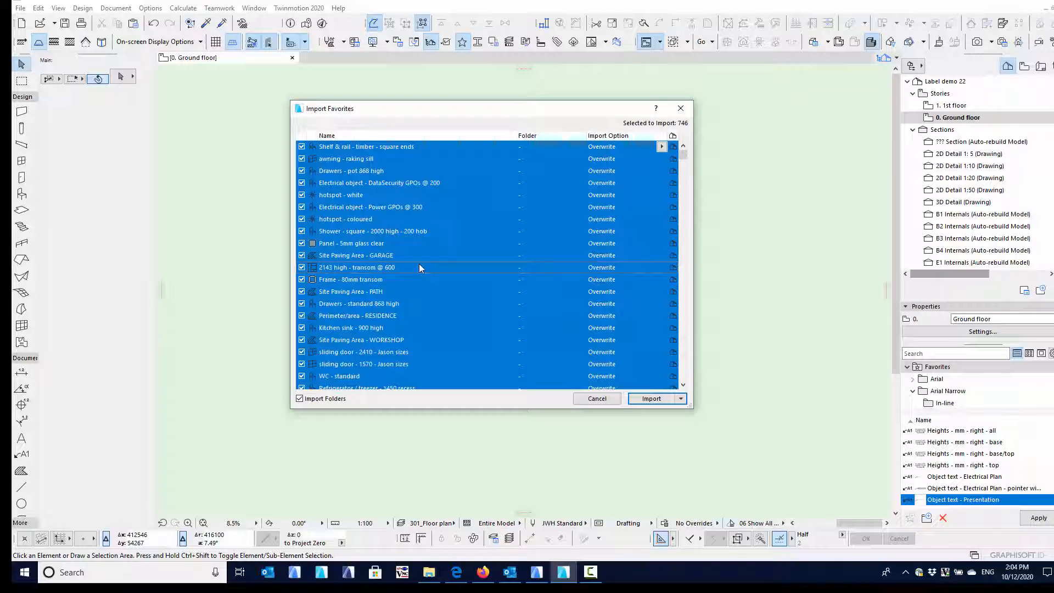
{"action": "left_click", "coordinate": [302, 268]}
{"action": "left_click", "coordinate": [302, 268]}
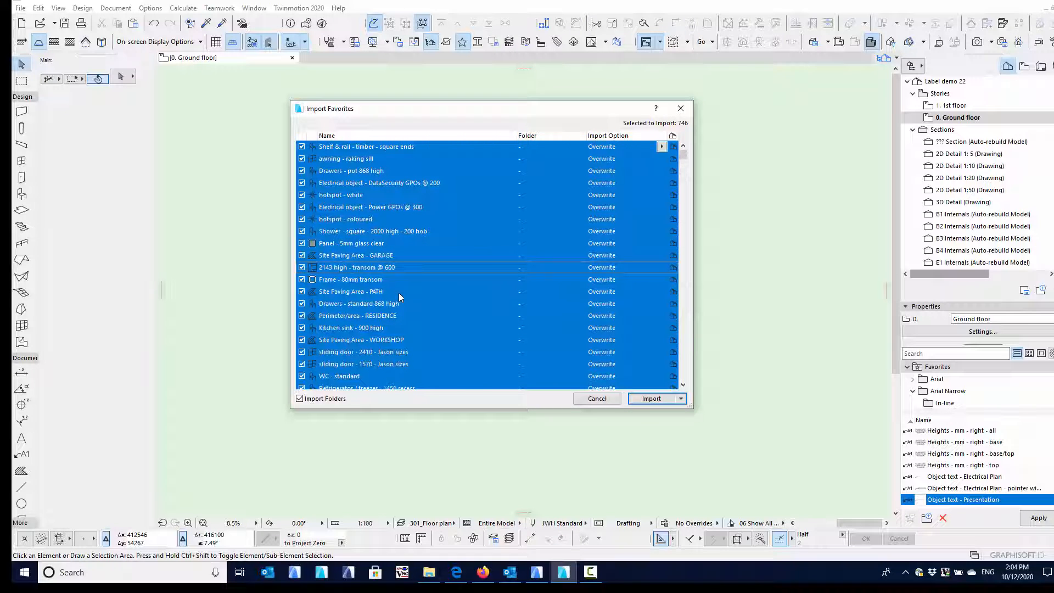
{"action": "left_click", "coordinate": [410, 265], "text": "ctrl"}
{"action": "left_click", "coordinate": [410, 265]}
{"action": "left_click_drag", "start_coordinate": [401, 343], "coordinate": [400, 331]}
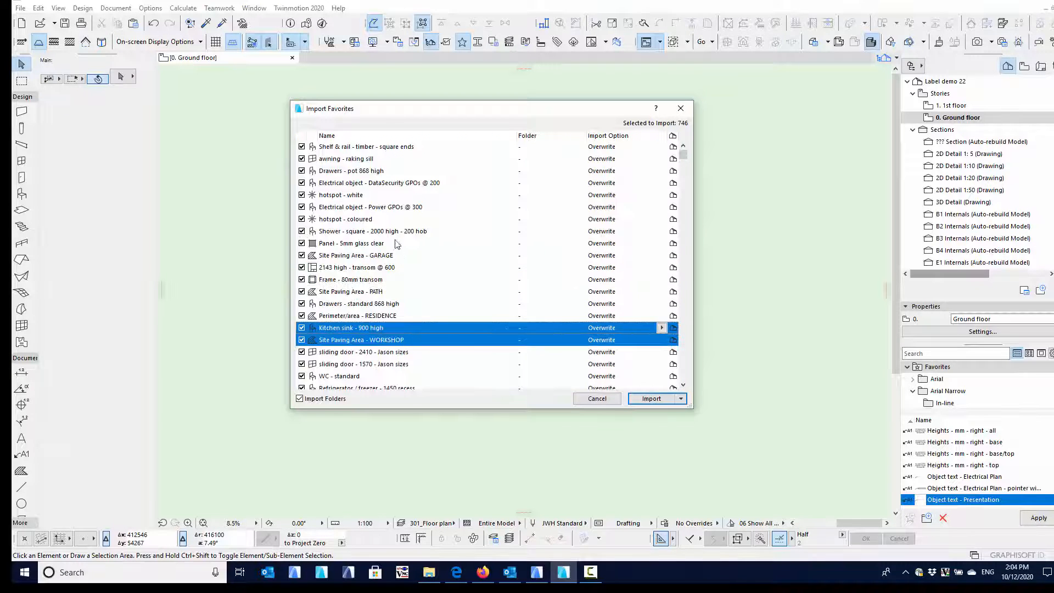
{"action": "left_click_drag", "start_coordinate": [432, 197], "coordinate": [378, 293]}
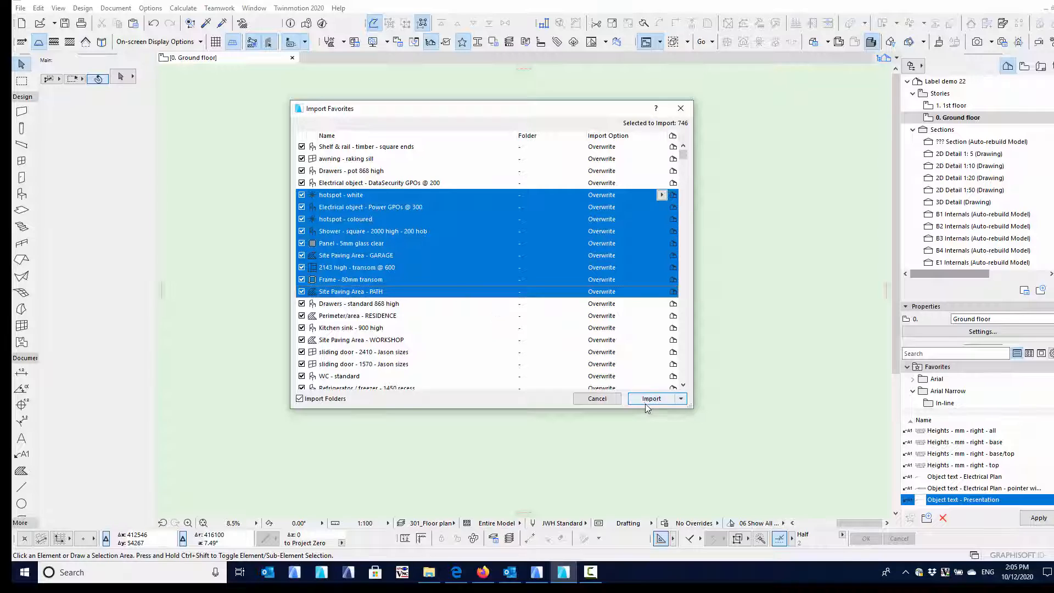
Import the favorites with the Delete All before Import option, confirming the deletion, and look through the refreshed favorites list.
{"action": "left_click", "coordinate": [681, 401]}
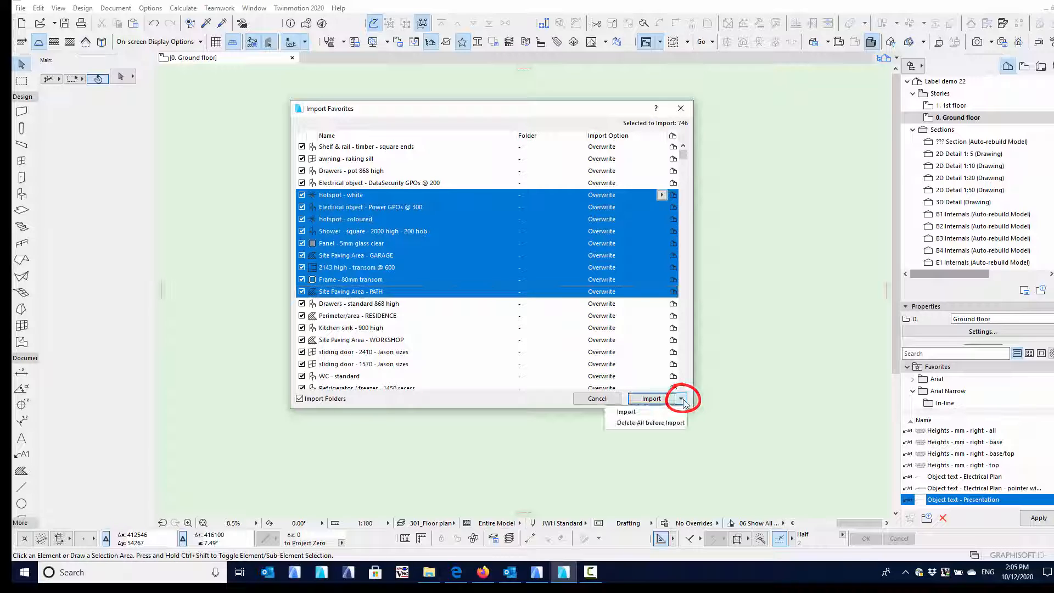
{"action": "left_click", "coordinate": [652, 423]}
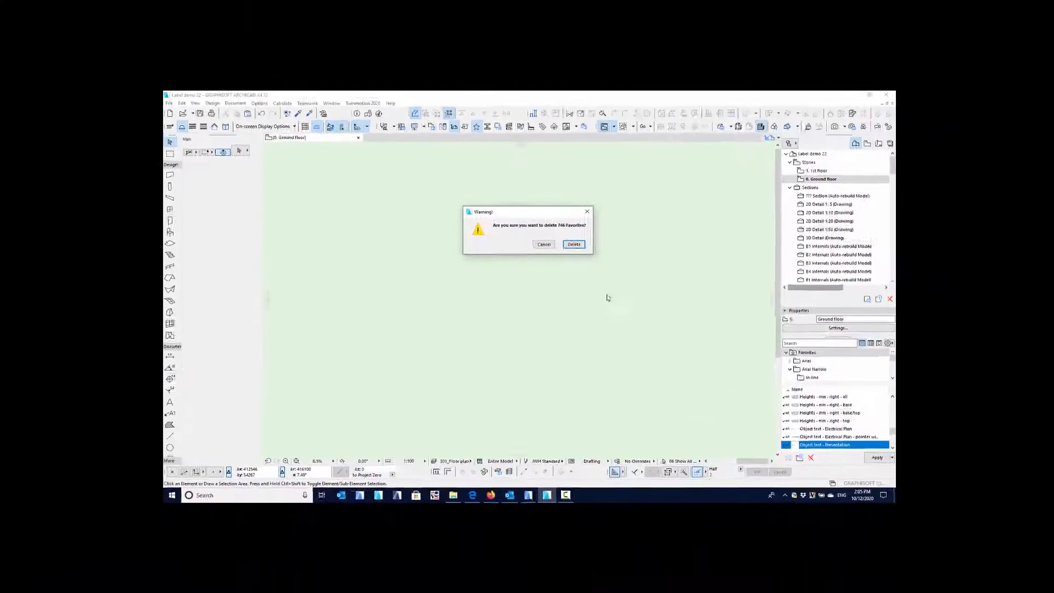
{"action": "left_click", "coordinate": [572, 248]}
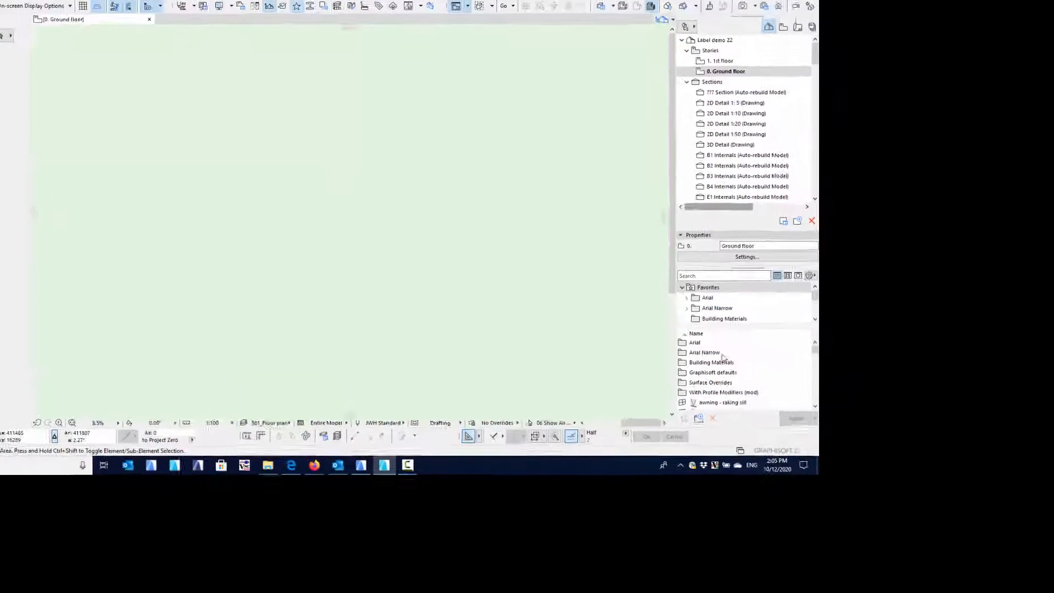
{"action": "mouse_move", "coordinate": [770, 316]}
{"action": "left_mouse_down"}
{"action": "mouse_move", "coordinate": [770, 359]}
{"action": "mouse_move", "coordinate": [768, 324]}
{"action": "left_mouse_up"}
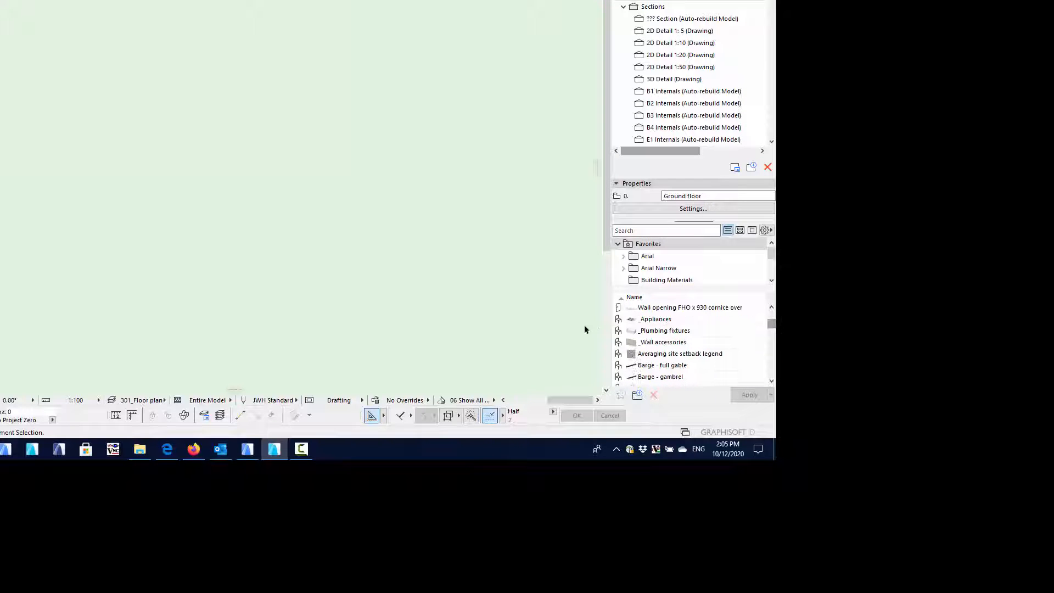